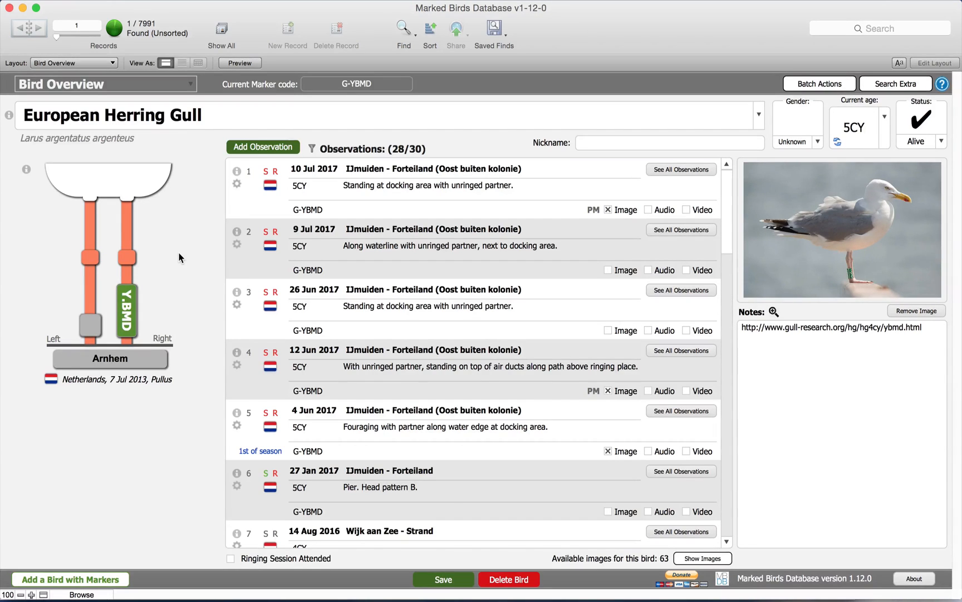
Step: Open the form chooser for adding a bird with markers
{"action": "left_click", "coordinate": [116, 581]}
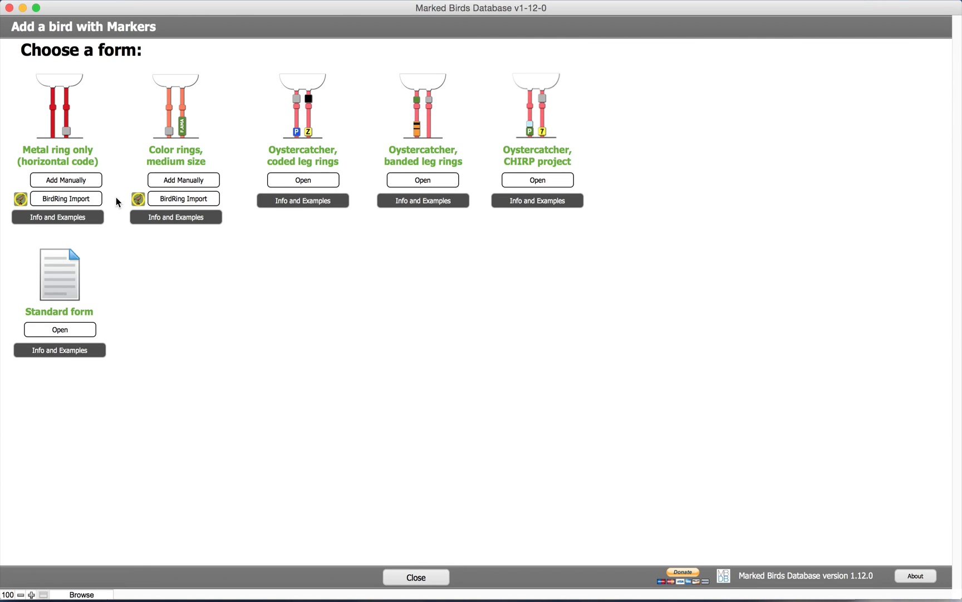
Step: Load BirdRing.csv into the BirdRing Import form, bringing in 5 records
{"action": "left_click", "coordinate": [88, 201]}
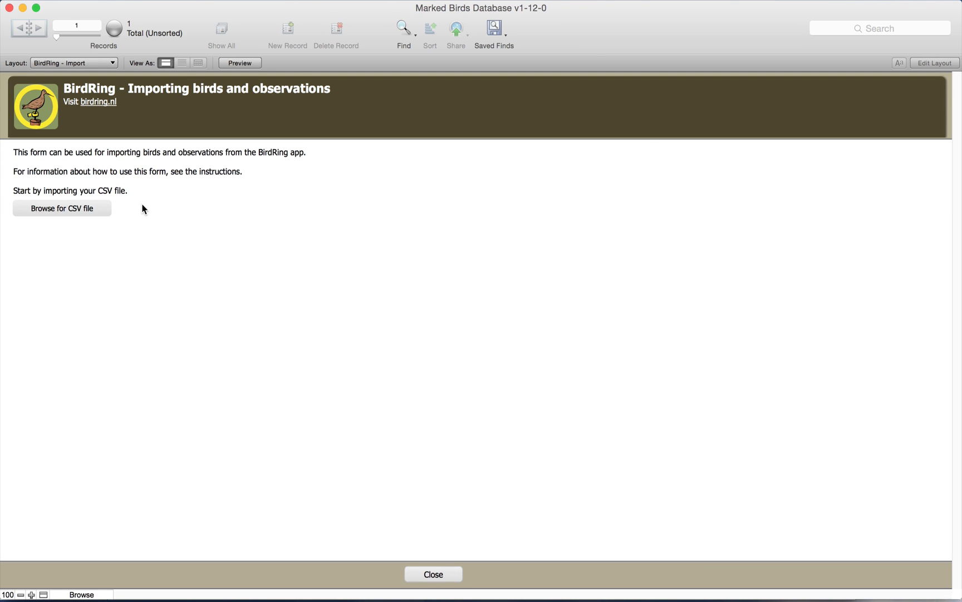
{"action": "left_click", "coordinate": [77, 206]}
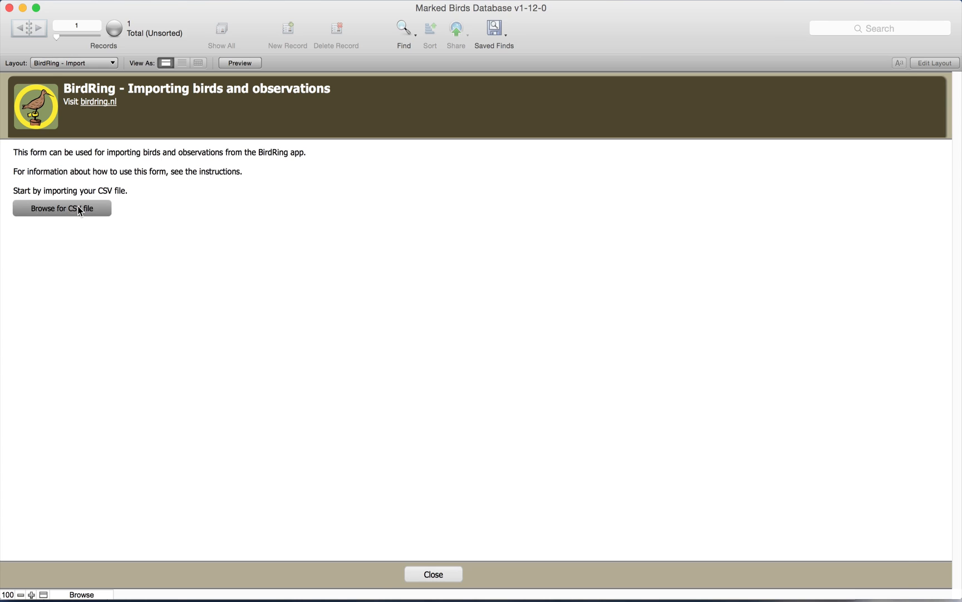
{"action": "double_click", "coordinate": [176, 85]}
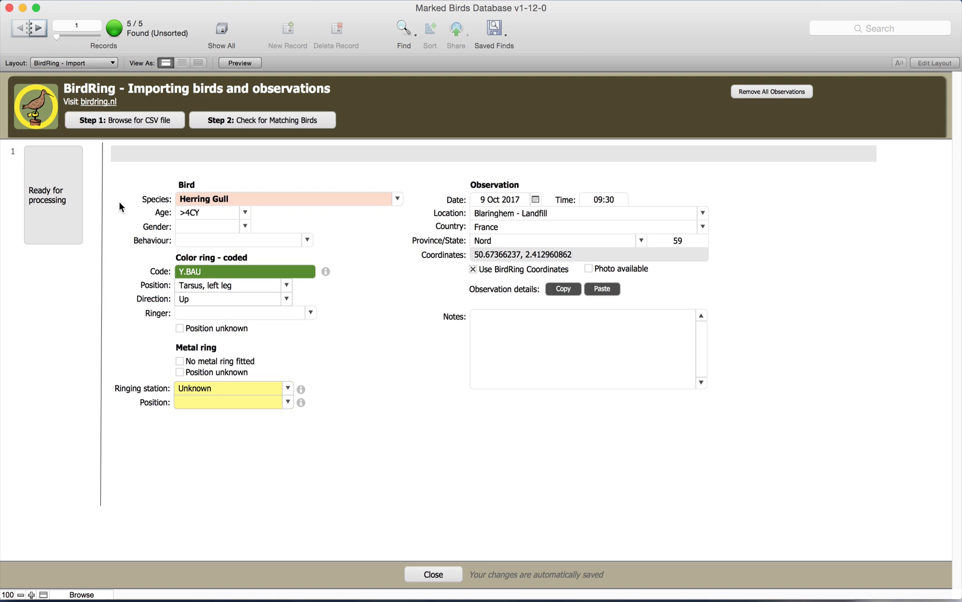
Step: Browse all five imported records, return to record 1, and run the Step 2 matching check
{"action": "left_click", "coordinate": [36, 32]}
{"action": "left_click", "coordinate": [36, 31]}
{"action": "left_click", "coordinate": [36, 32]}
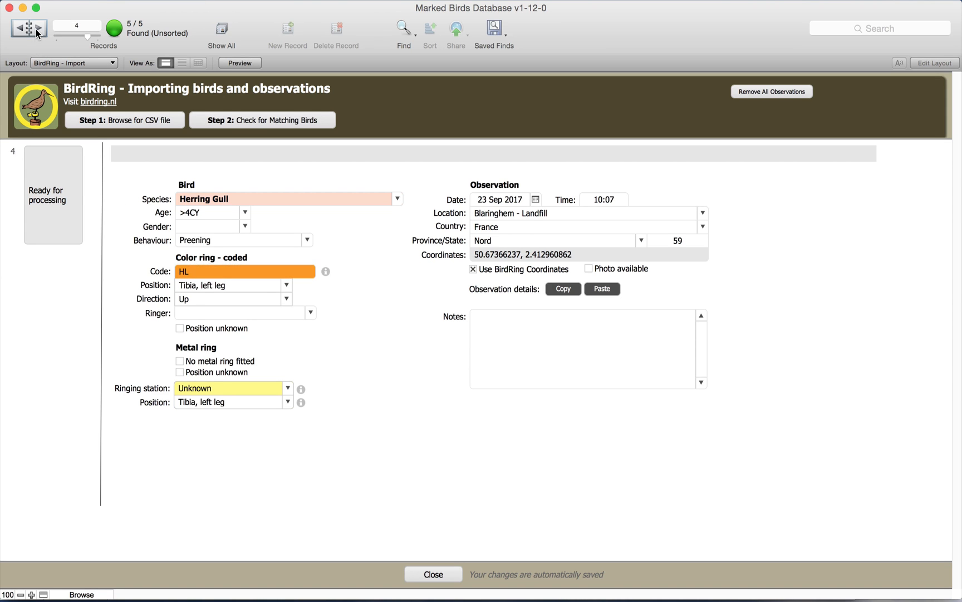
{"action": "left_click", "coordinate": [38, 31]}
{"action": "left_click_drag", "start_coordinate": [90, 37], "coordinate": [53, 36]}
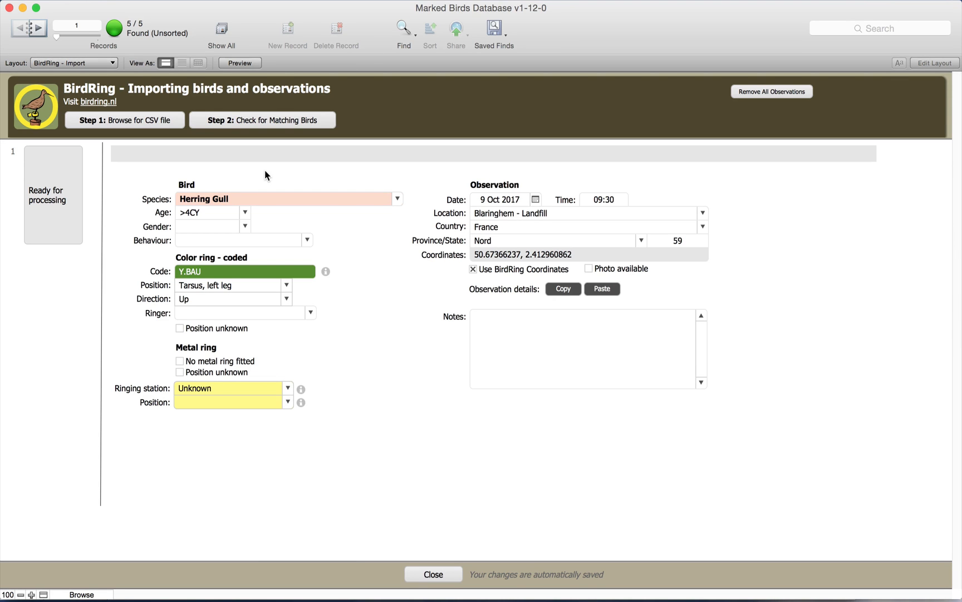
{"action": "left_click", "coordinate": [270, 121]}
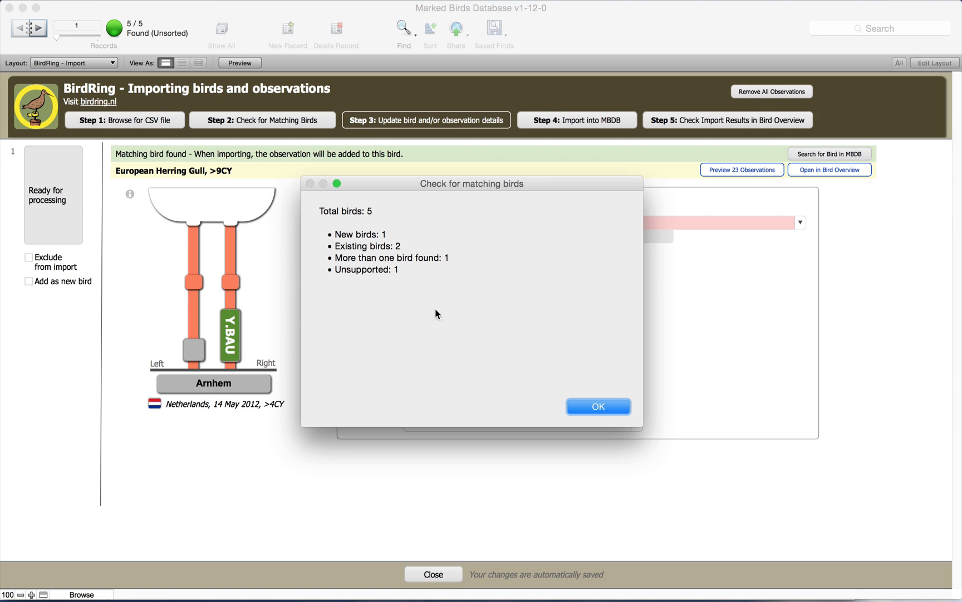
Step: Close the matching summary: 1 new, 2 existing, 1 multiple match, 1 unsupported
{"action": "left_click", "coordinate": [574, 405]}
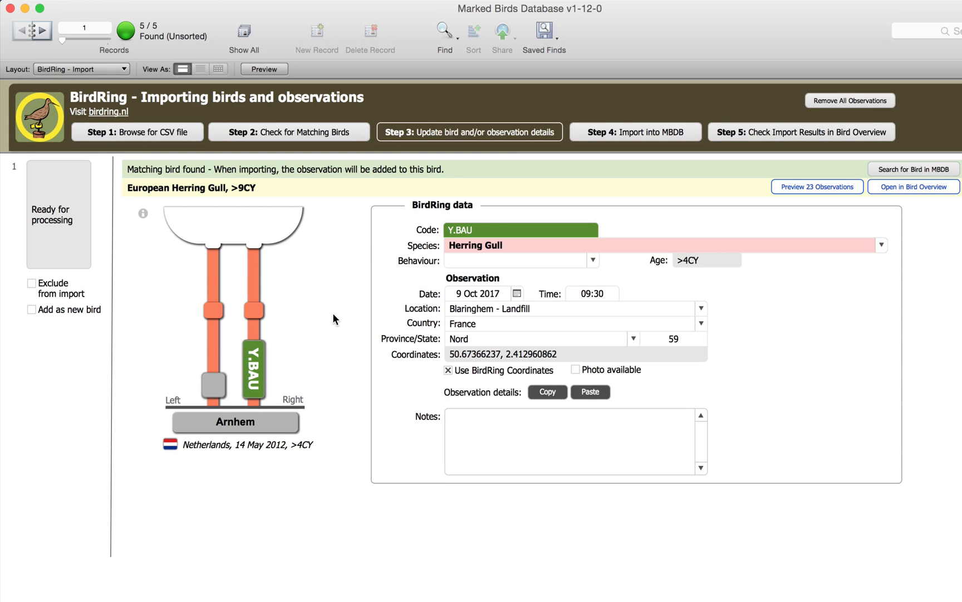
{"action": "left_click", "coordinate": [140, 212]}
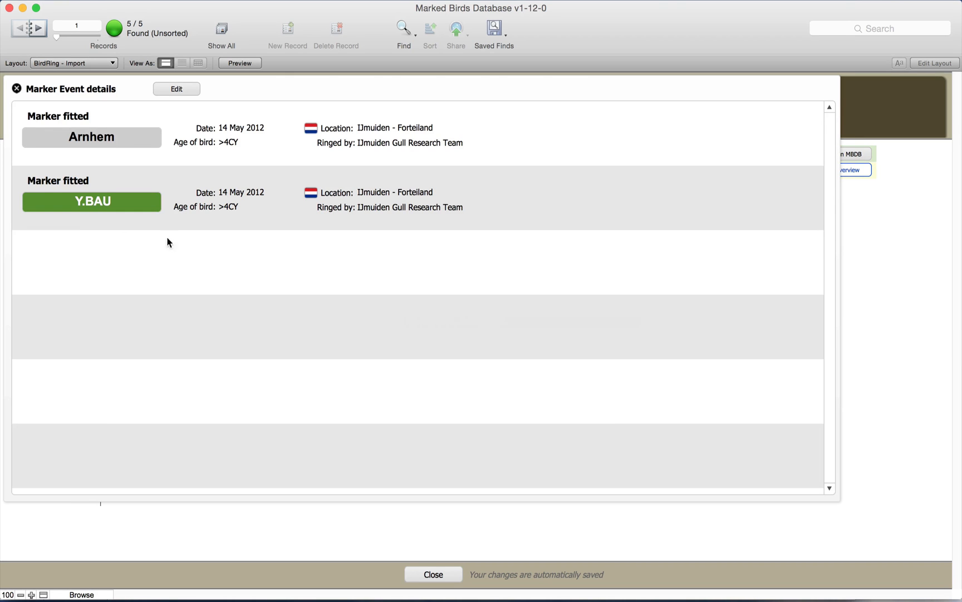
{"action": "left_click", "coordinate": [875, 260]}
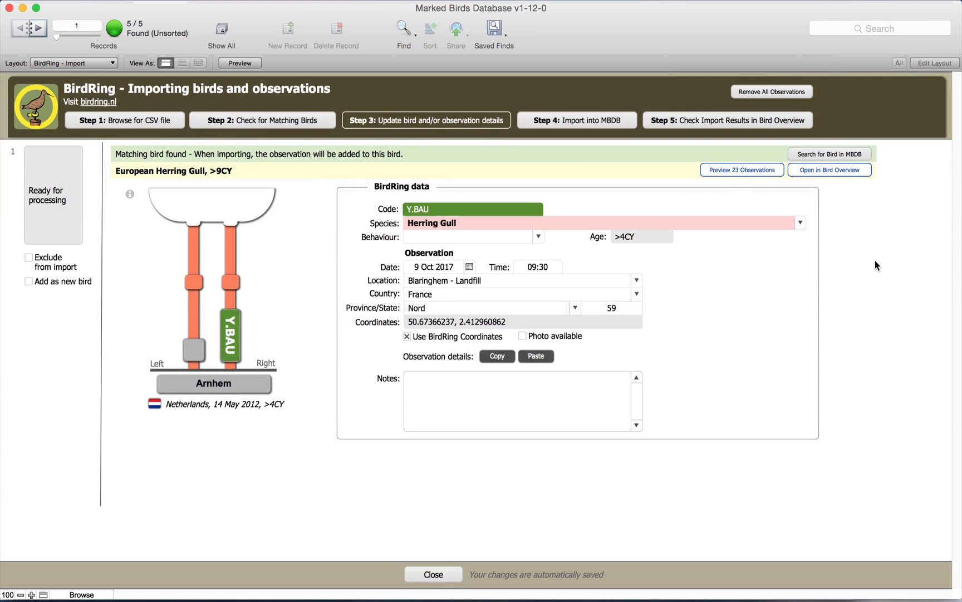
{"action": "left_click", "coordinate": [728, 168]}
{"action": "scroll", "coordinate": [749, 247], "scroll_direction": "down", "scroll_amount": 5}
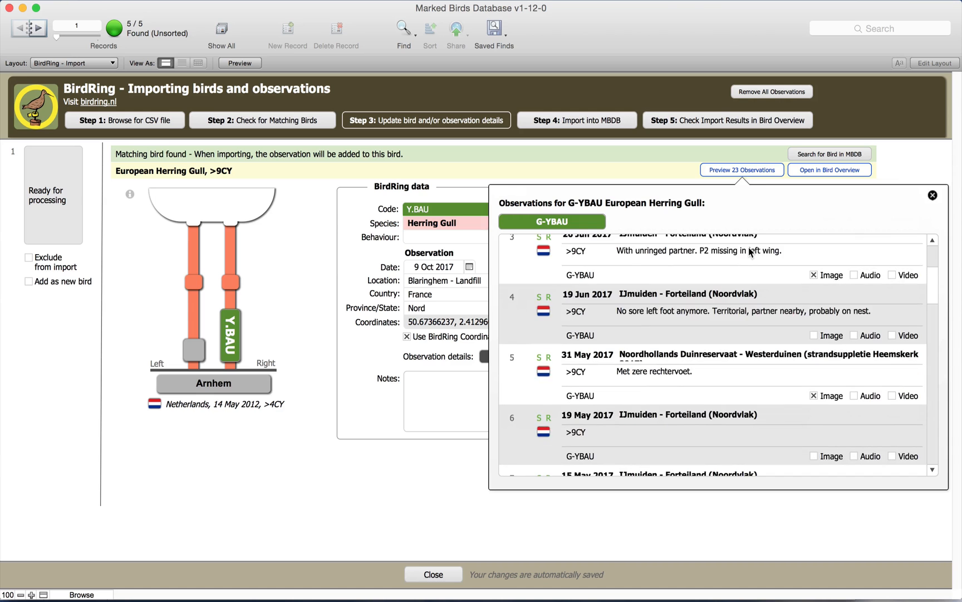
{"action": "scroll", "coordinate": [749, 247], "scroll_direction": "up", "scroll_amount": 10}
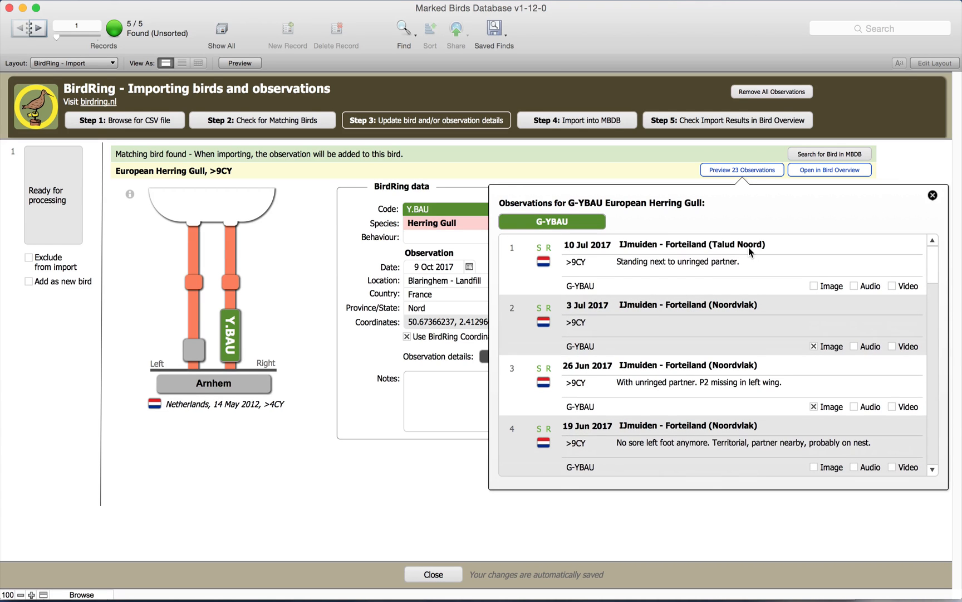
{"action": "left_click", "coordinate": [932, 195]}
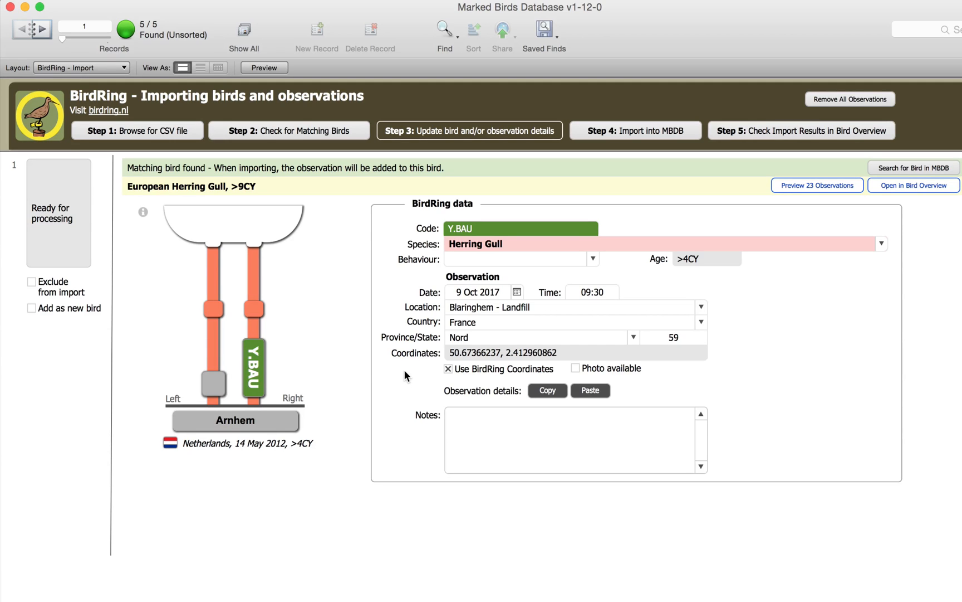
Step: Mark record 2, the E7 Herring Gull, as excluded from the import and go to record 3
{"action": "left_click", "coordinate": [37, 28]}
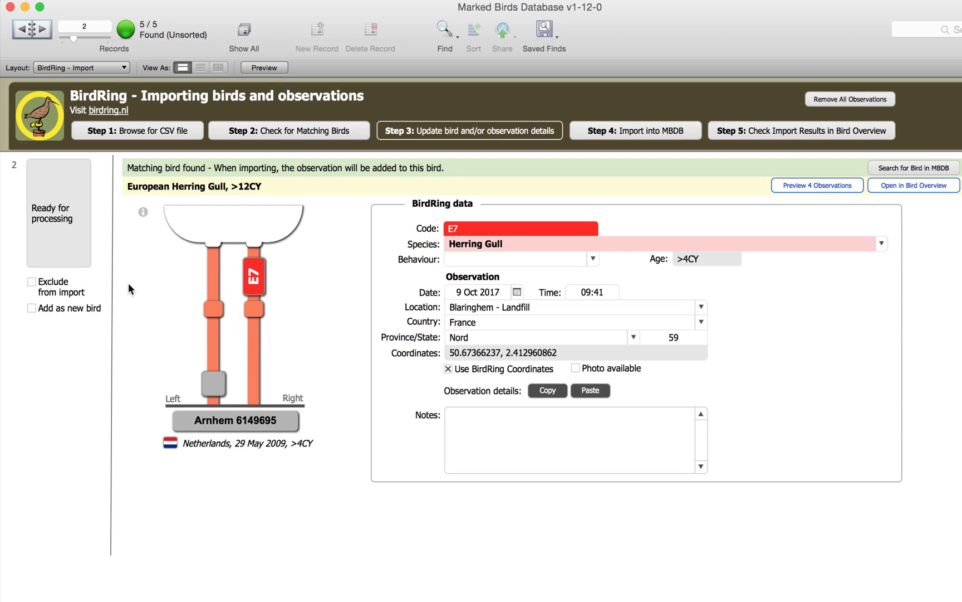
{"action": "left_click", "coordinate": [31, 282]}
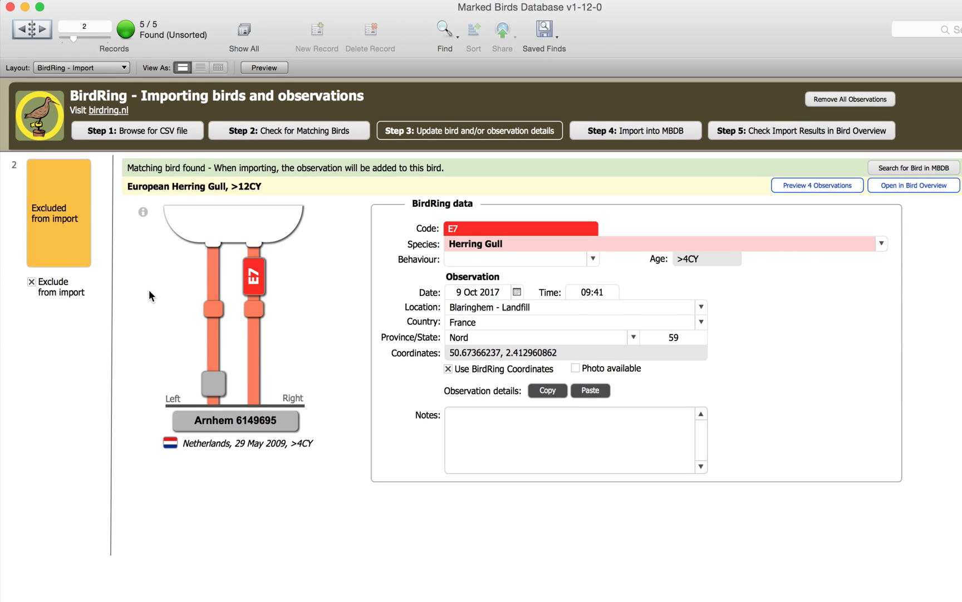
{"action": "left_click", "coordinate": [38, 36]}
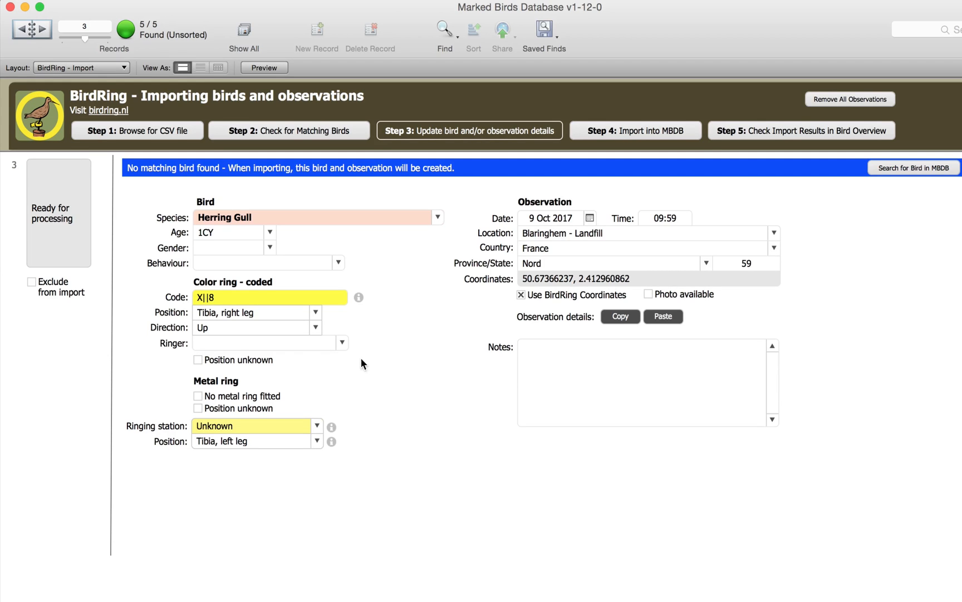
Step: Set the ringing station of new Herring Gull X||8 to Arnhem
{"action": "left_click", "coordinate": [343, 343]}
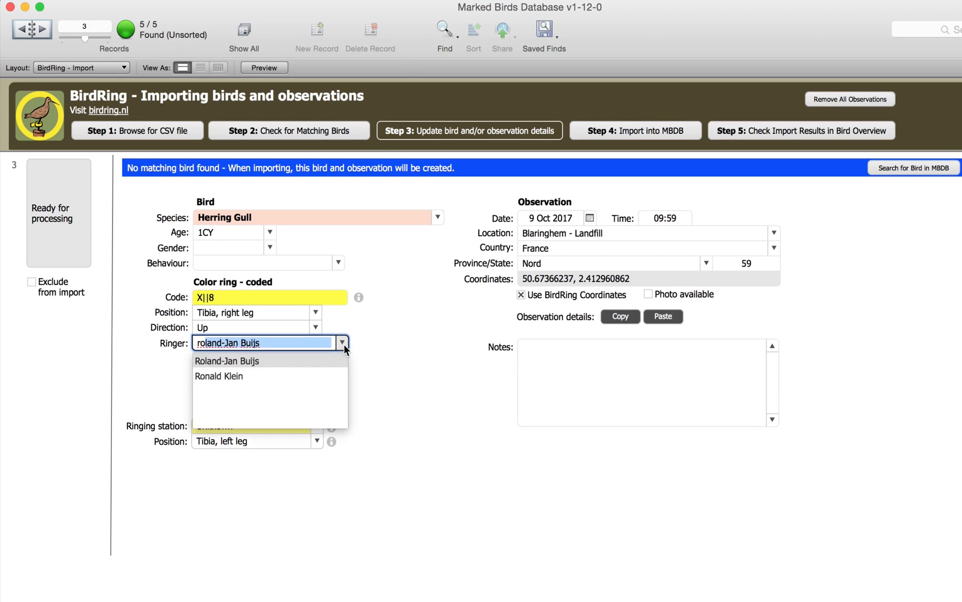
{"action": "key", "text": "Return"}
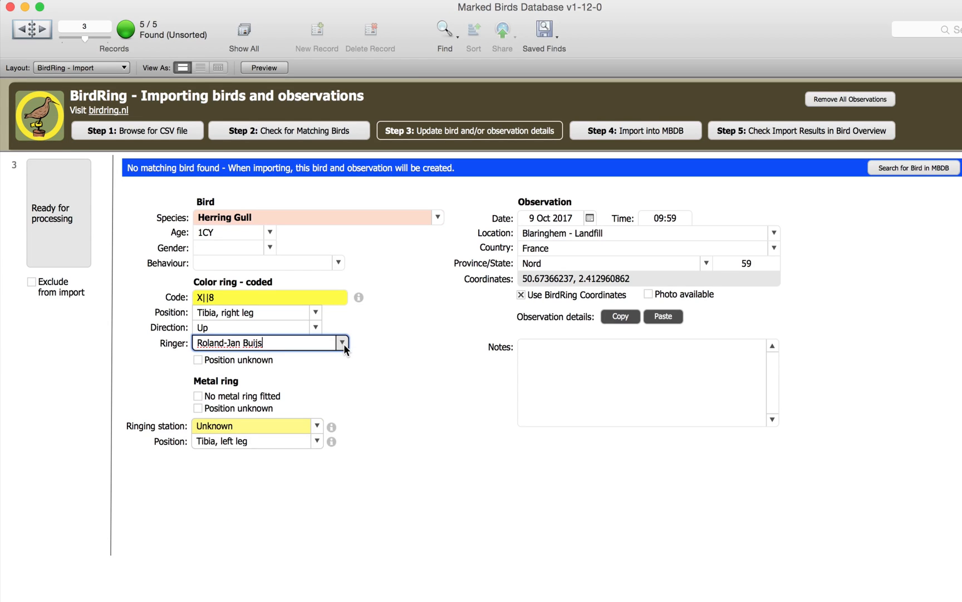
{"action": "key", "text": "Tab"}
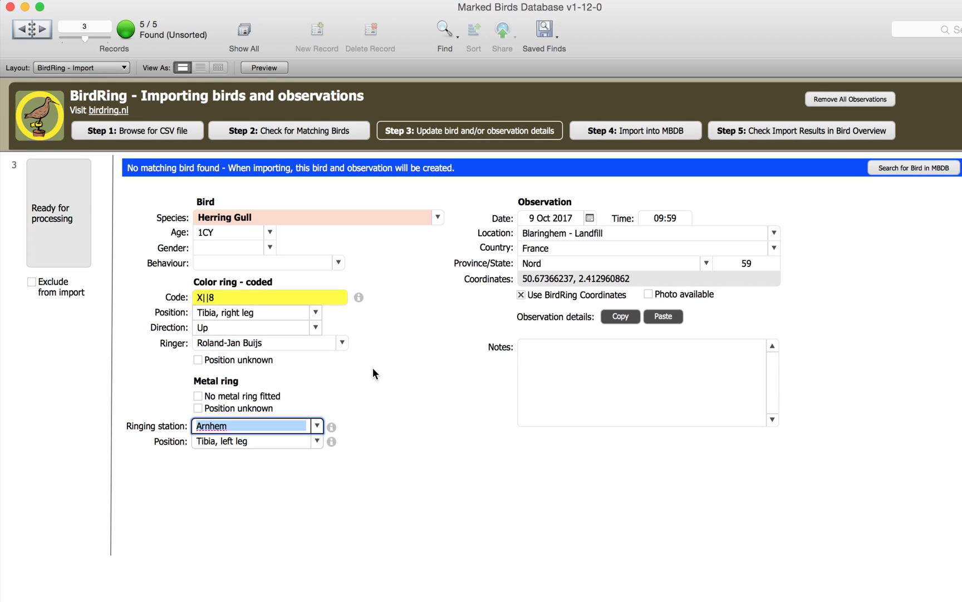
{"action": "left_click", "coordinate": [384, 422]}
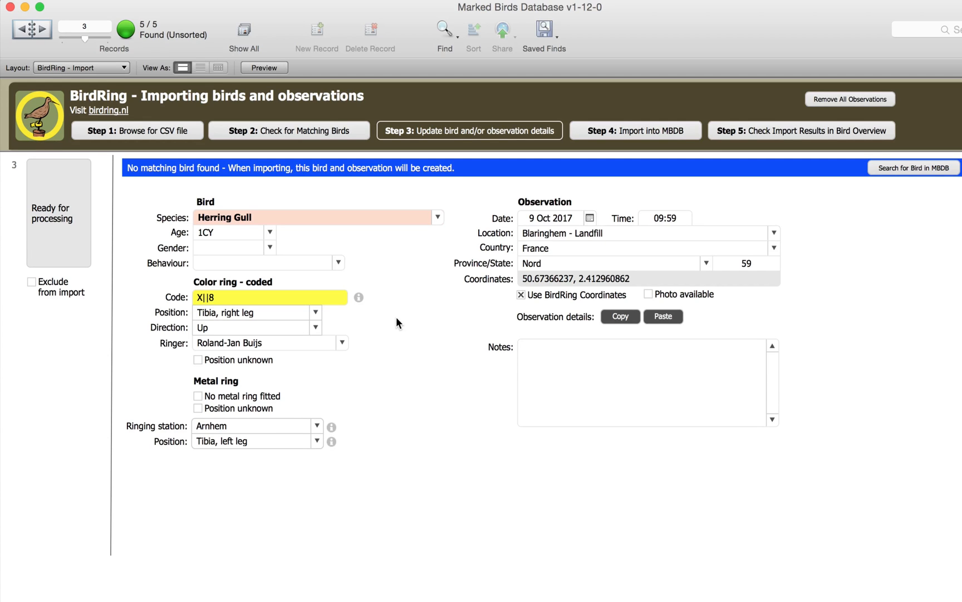
Step: Go to record 4 (HL) and list its two candidate matching birds
{"action": "left_click", "coordinate": [43, 29]}
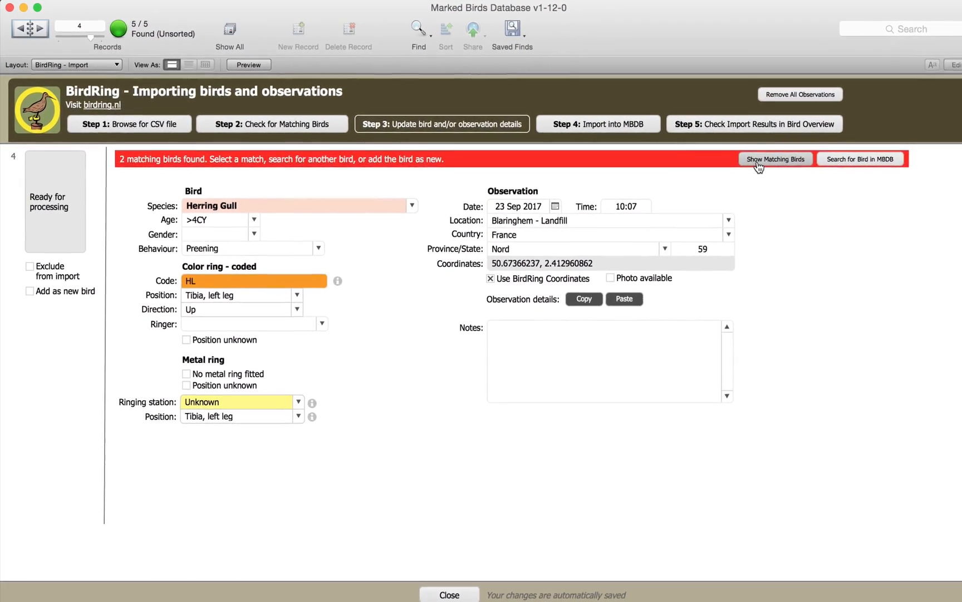
{"action": "left_click", "coordinate": [738, 157]}
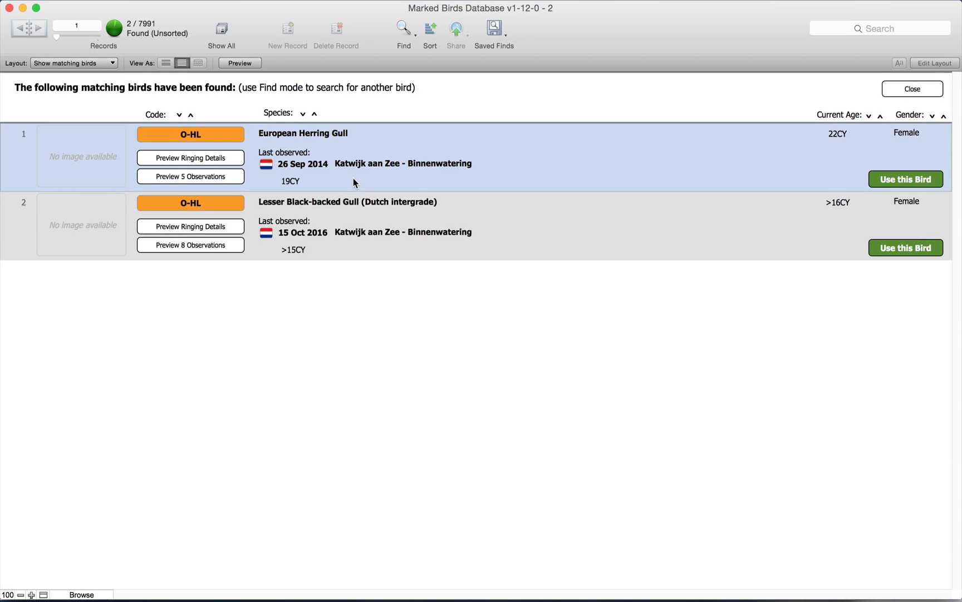
Step: Assign the HL observation to the existing European Herring Gull 22CY, then go to record 5
{"action": "left_click", "coordinate": [889, 178]}
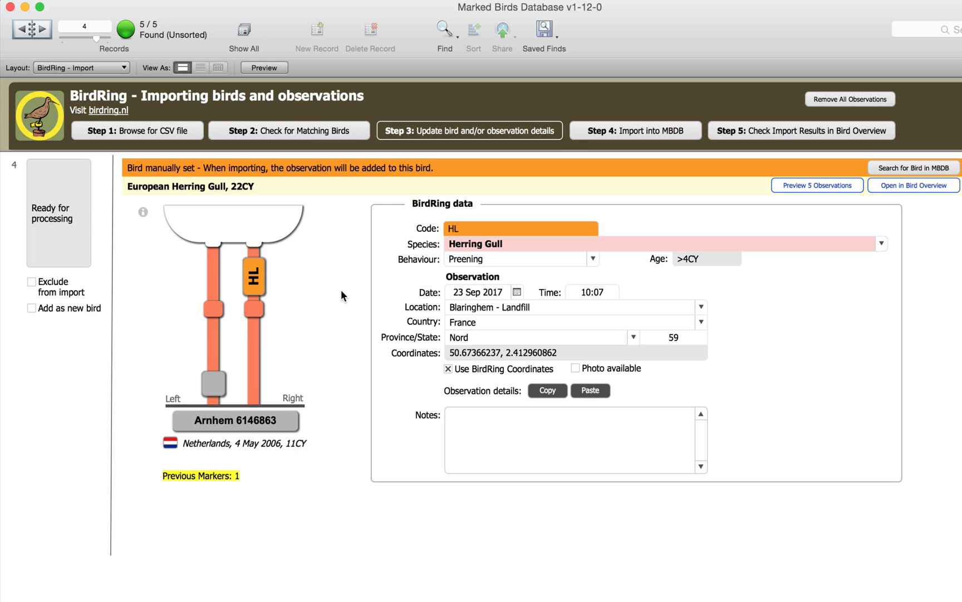
{"action": "left_click", "coordinate": [32, 309]}
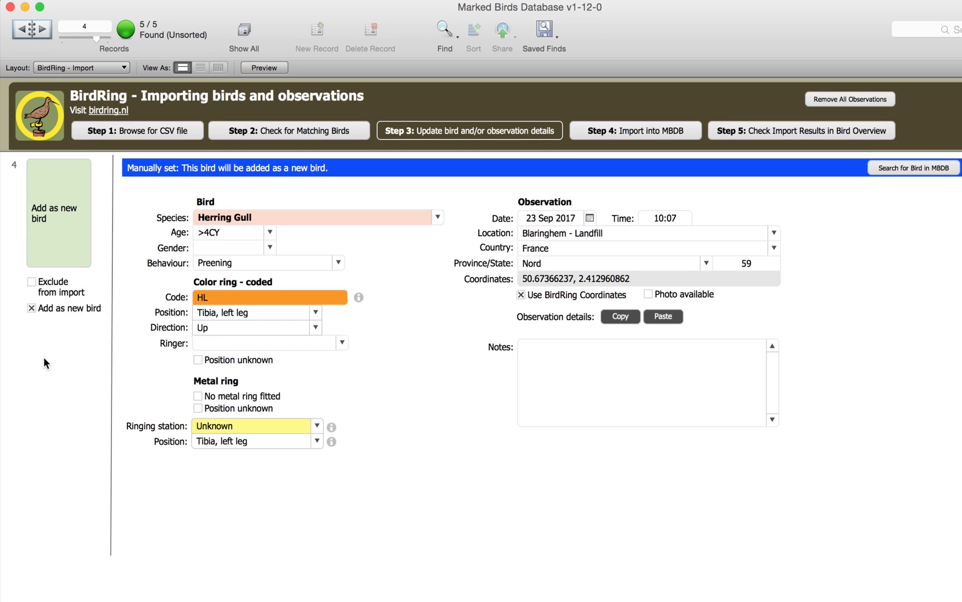
{"action": "left_click", "coordinate": [31, 309]}
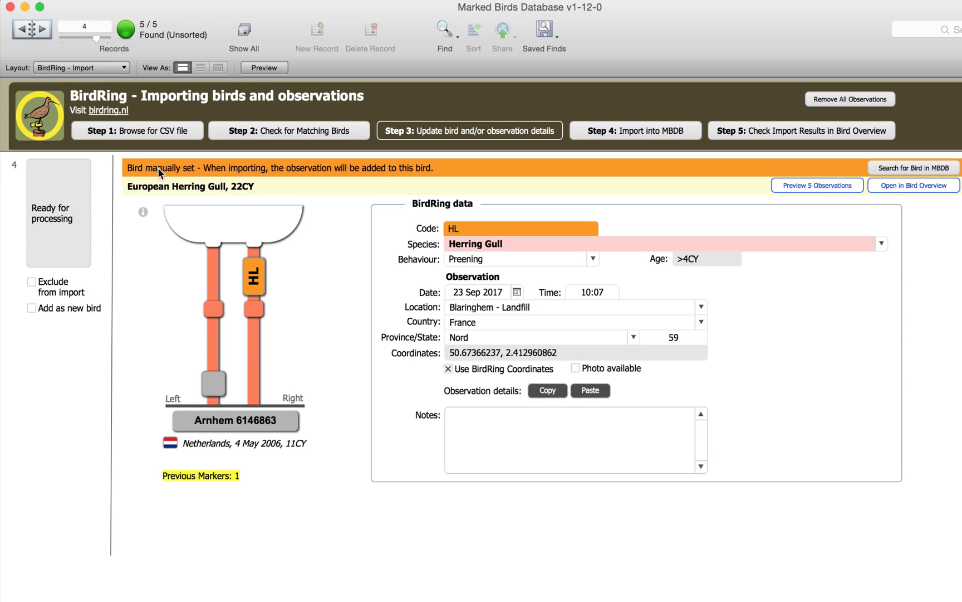
{"action": "left_click", "coordinate": [42, 31]}
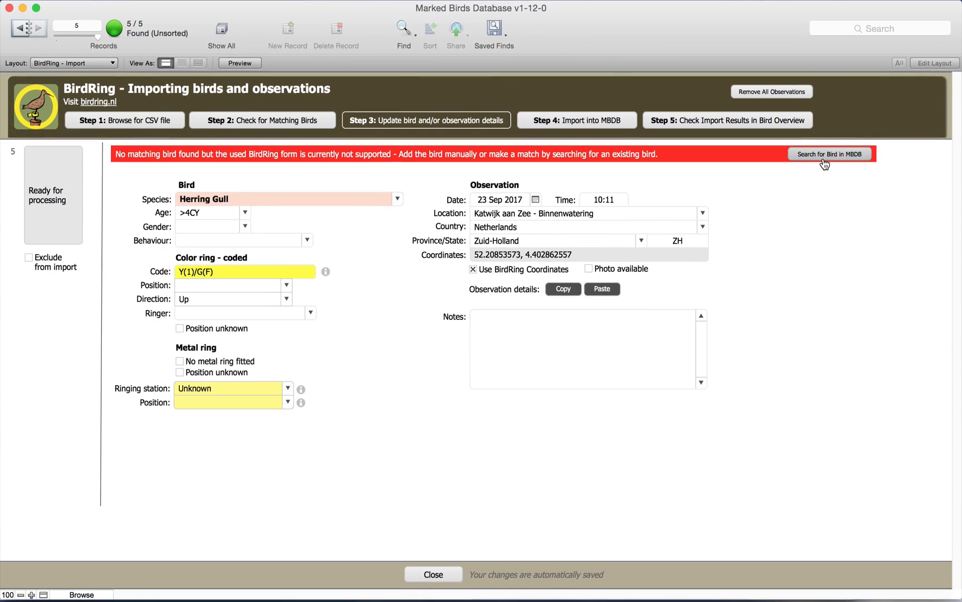
Step: Search for marker ==G-F and assign the Y(1)/G(F) observation to that European Herring Gull
{"action": "left_click", "coordinate": [824, 156]}
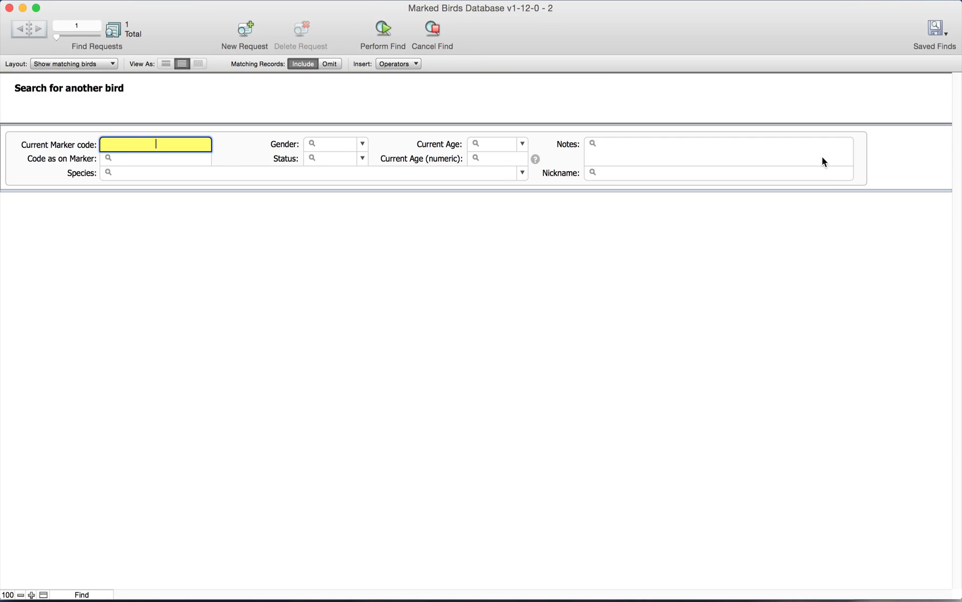
{"action": "type", "text": "==G-F"}
{"action": "key", "text": "Return"}
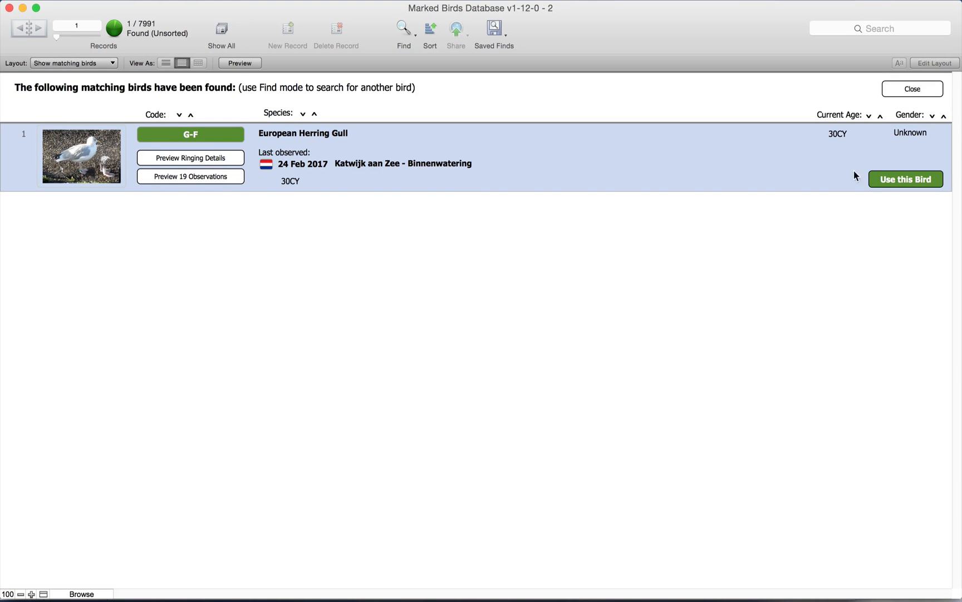
{"action": "left_click", "coordinate": [892, 182]}
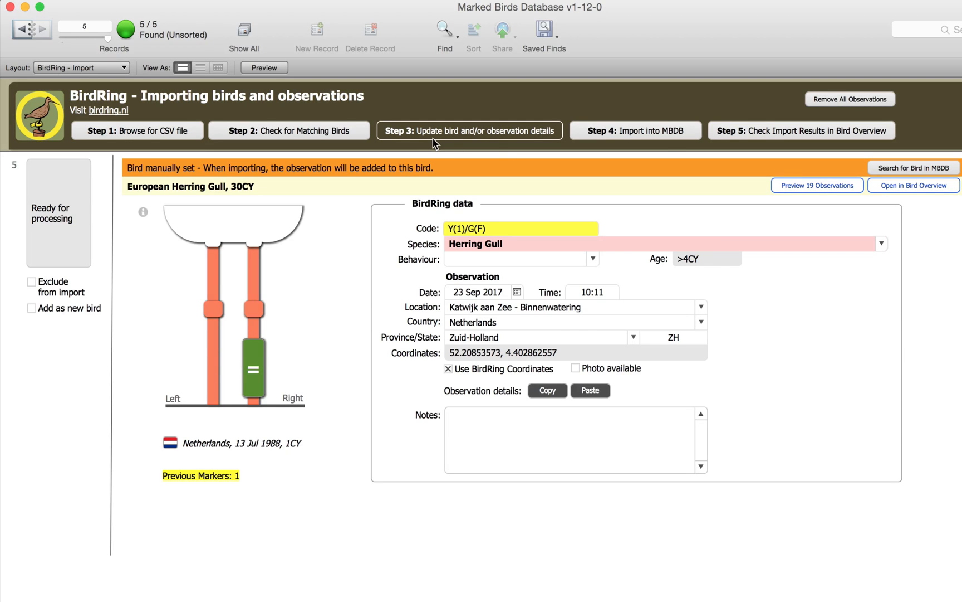
Step: Run the Step 4 import, confirm it, and close the 5-record import result
{"action": "left_click", "coordinate": [648, 136]}
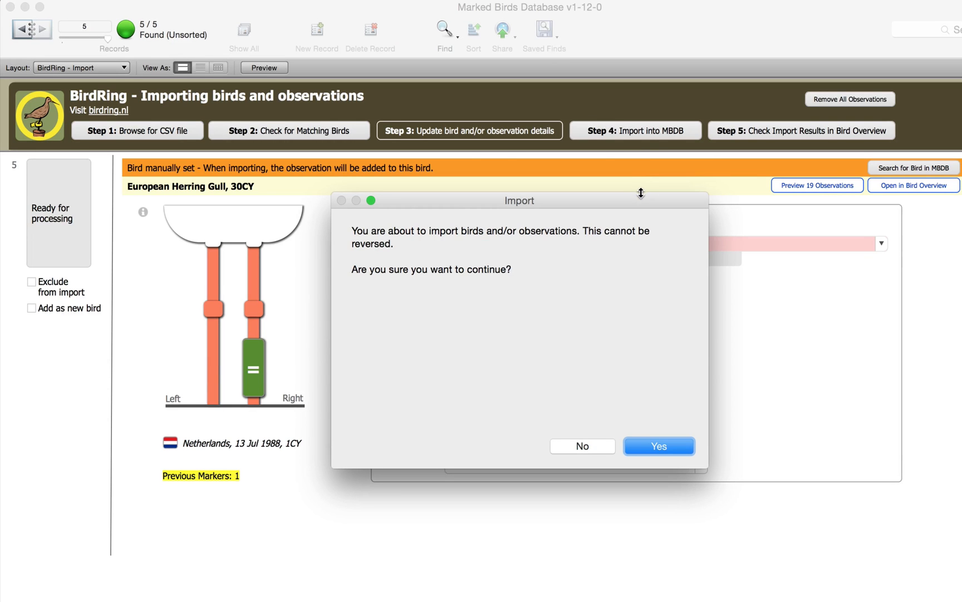
{"action": "left_click", "coordinate": [644, 443]}
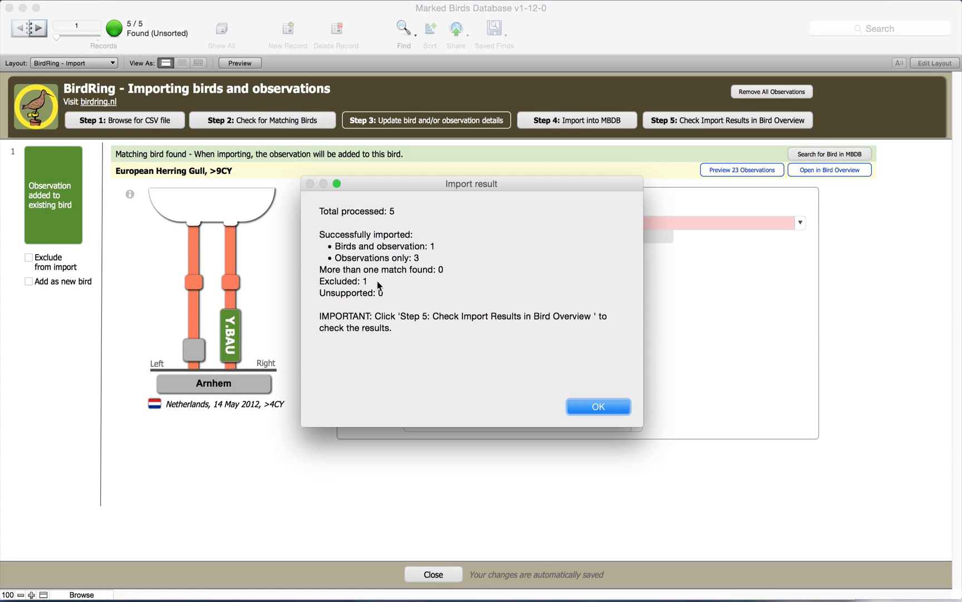
{"action": "left_click", "coordinate": [590, 409]}
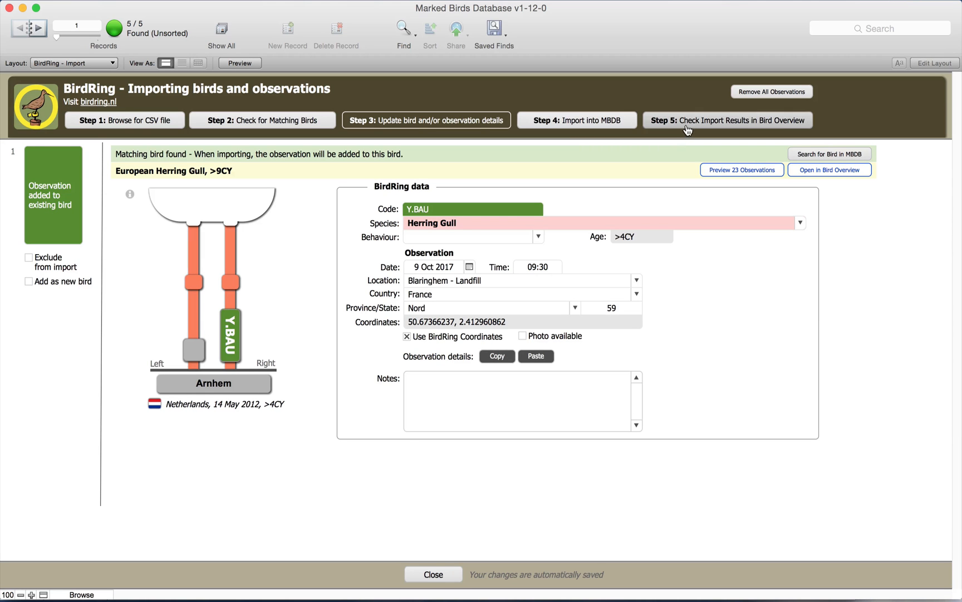
Step: Page through the imported birds G-YBAU and O-HL to the new Herring Gull Y-X||8
{"action": "left_click", "coordinate": [704, 122]}
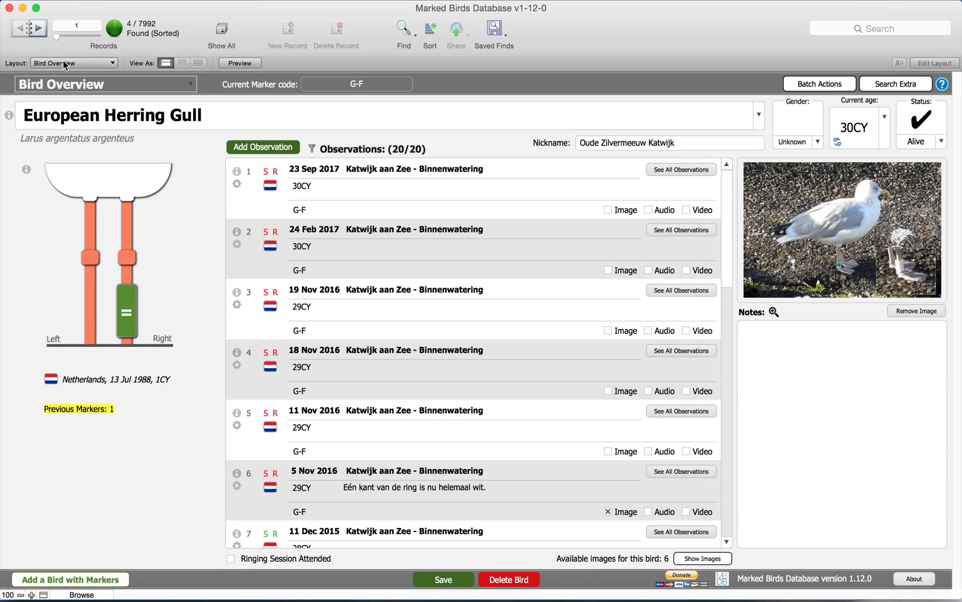
{"action": "left_click", "coordinate": [36, 31]}
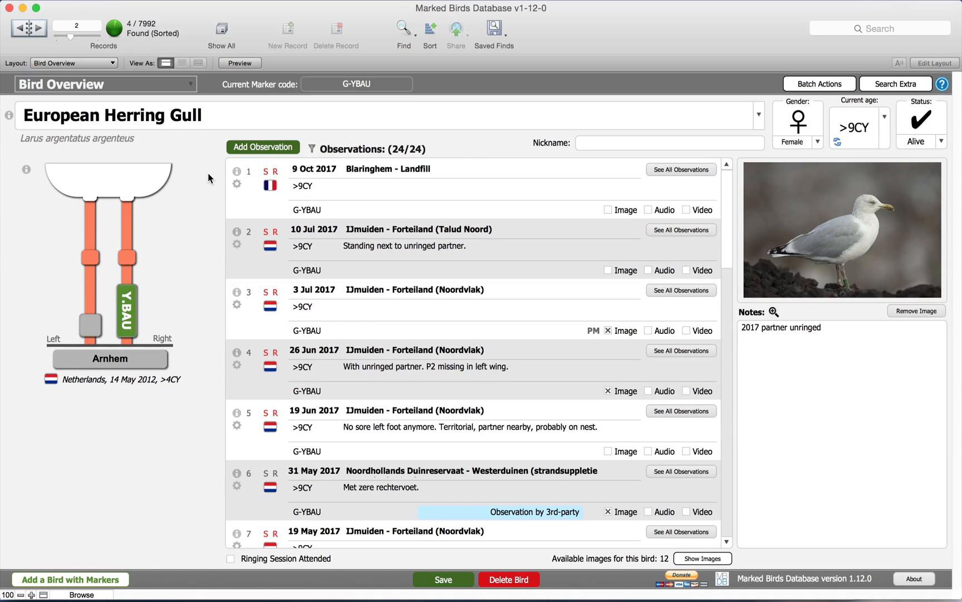
{"action": "left_click", "coordinate": [32, 29]}
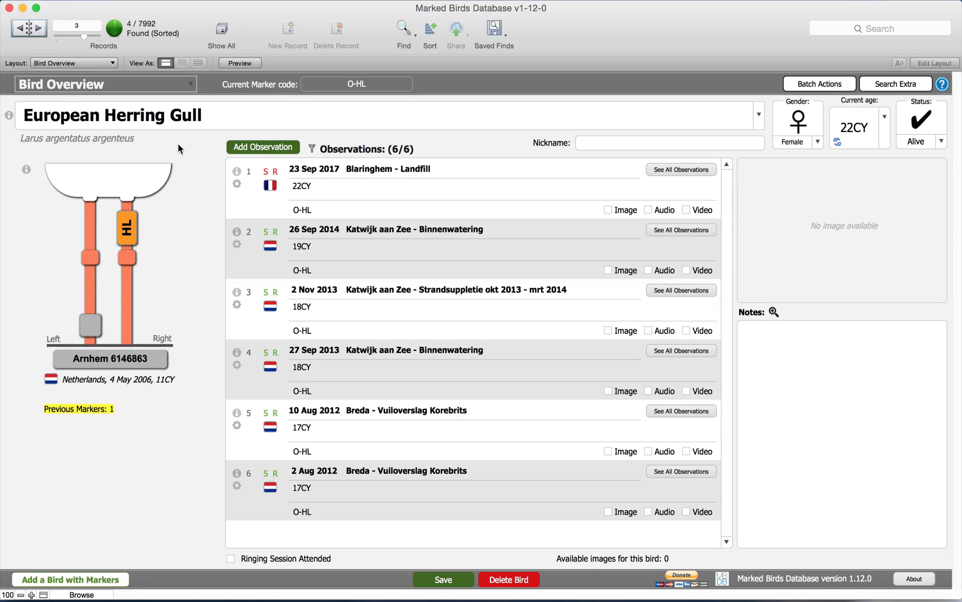
{"action": "left_click", "coordinate": [36, 31]}
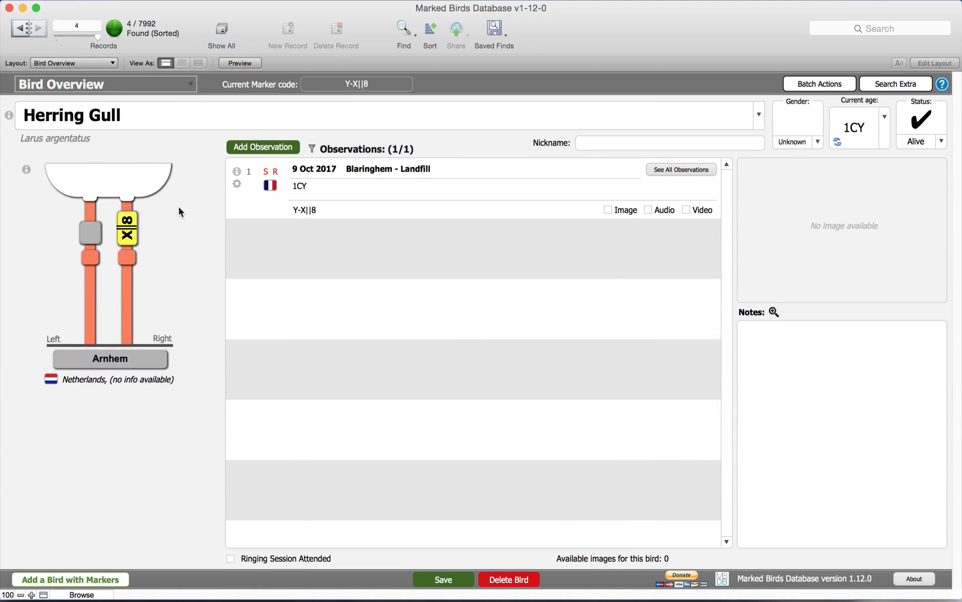